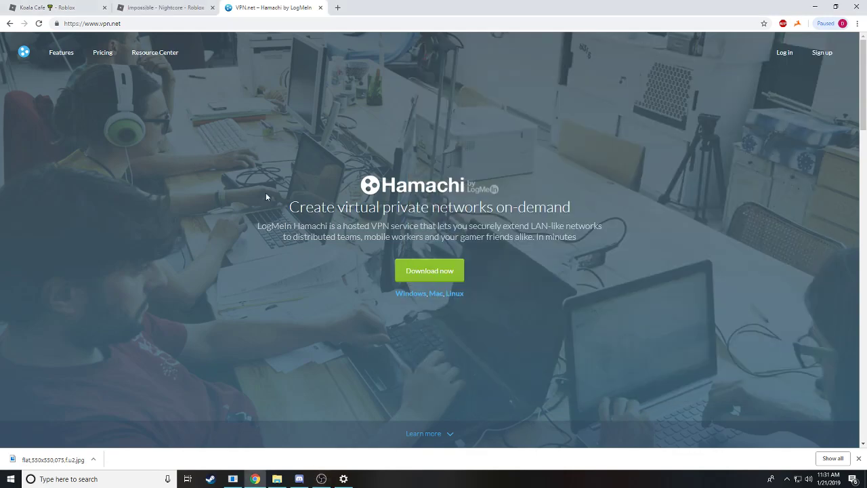
Download the Hamachi installer from vpn.net and open hamachi (1).msi
left_click(419, 274)
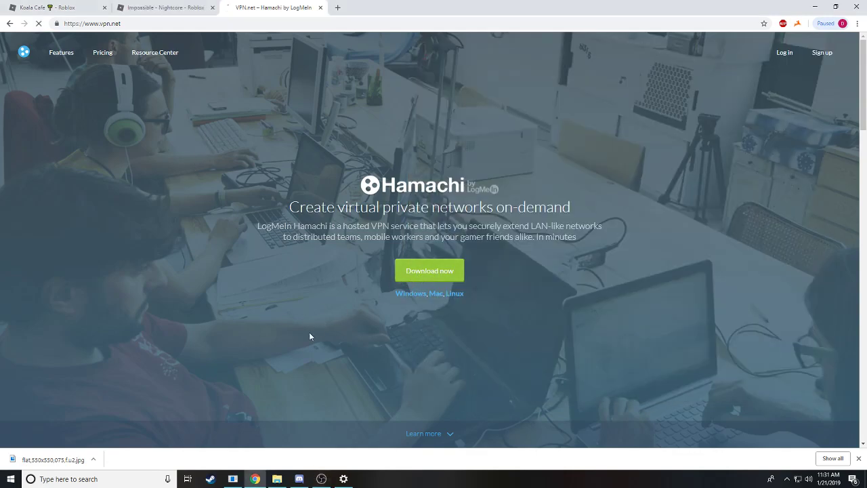
left_click(61, 459)
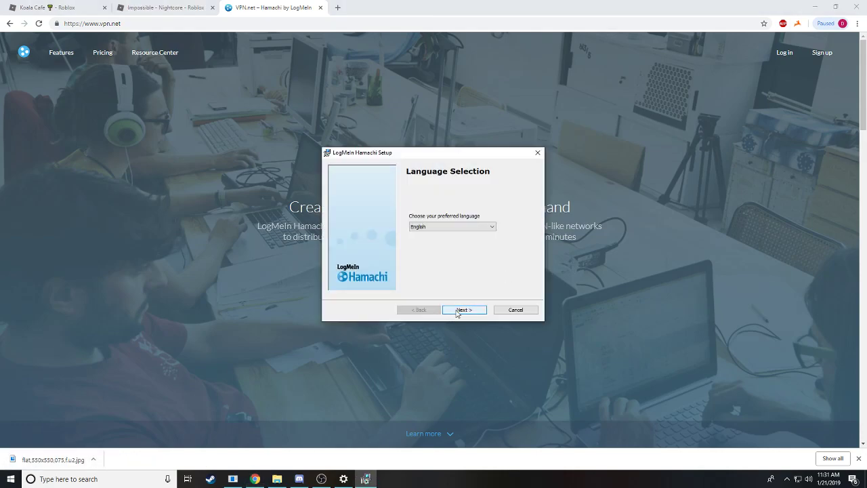
Install Hamachi in English with default options and no LastPass, then power the client on
left_click(457, 310)
left_click(426, 289)
left_click(463, 309)
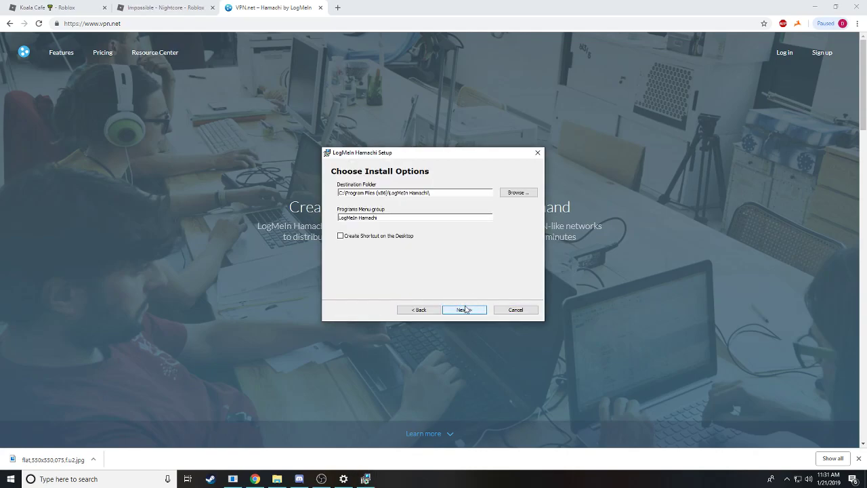
left_click(464, 310)
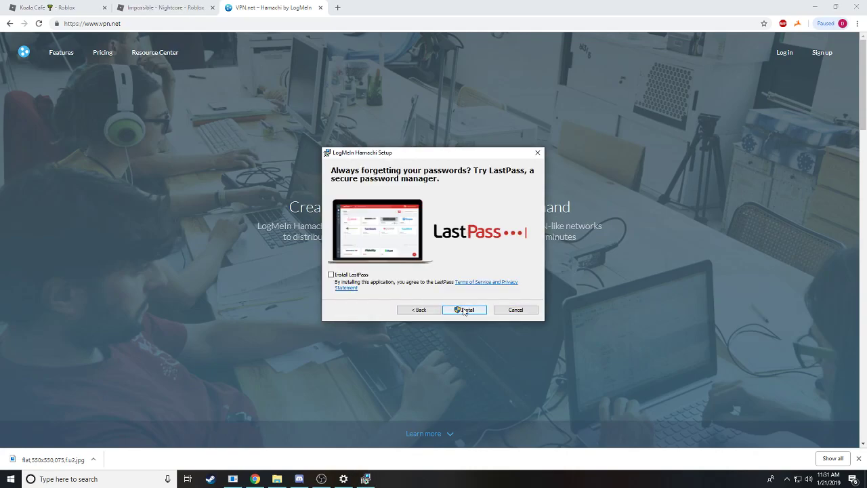
left_click(464, 309)
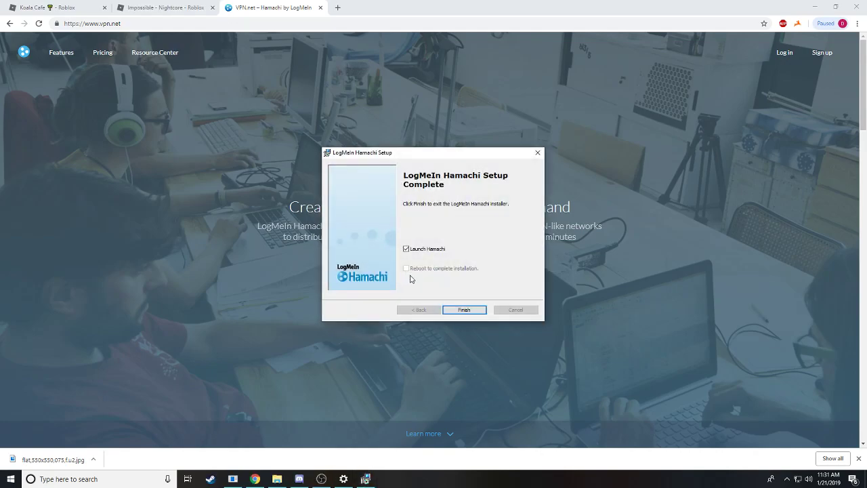
left_click(464, 309)
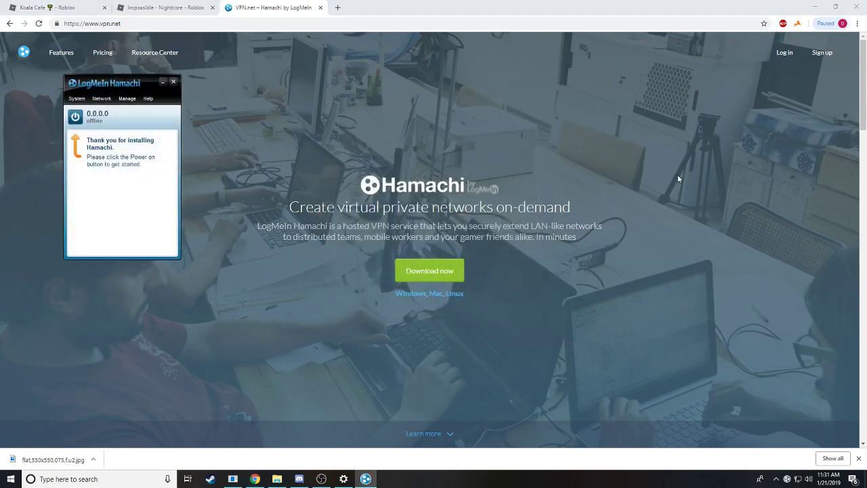
left_click_drag(116, 84, 712, 97)
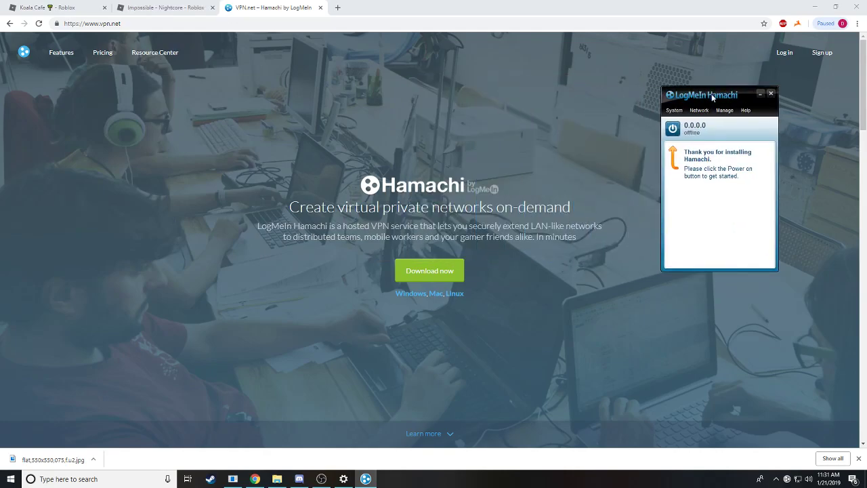
left_click(672, 129)
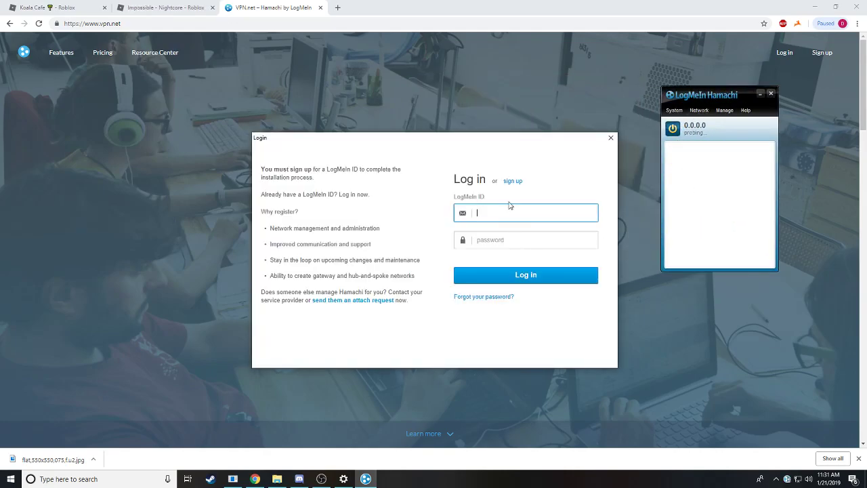
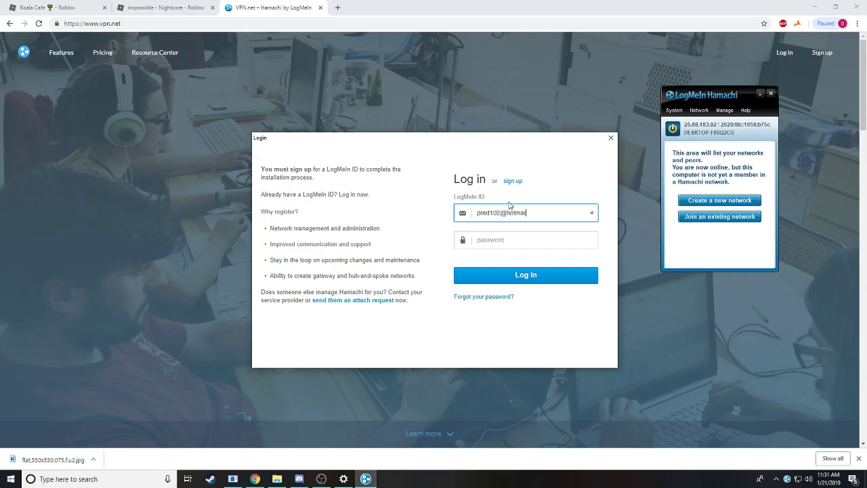
Enter the LogMeIn ID e-mail and account password and submit the login
key("Tab")
type("•")
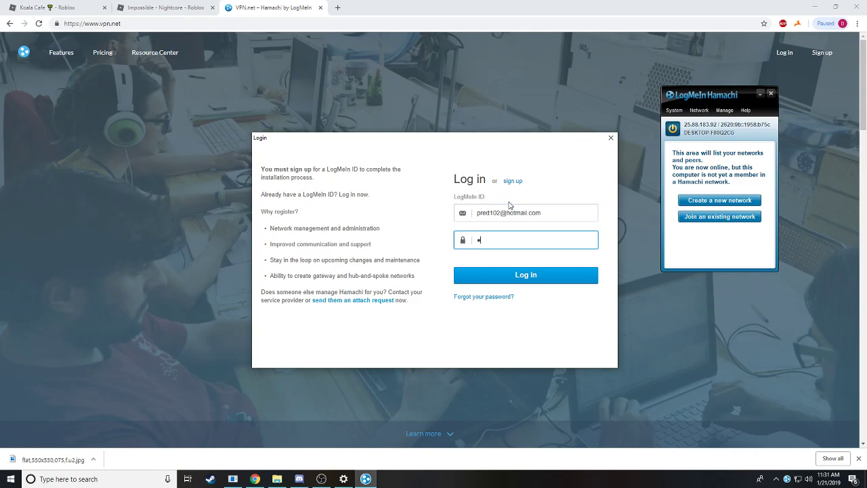
key("BackSpace")
type("••••••••")
left_click(489, 279)
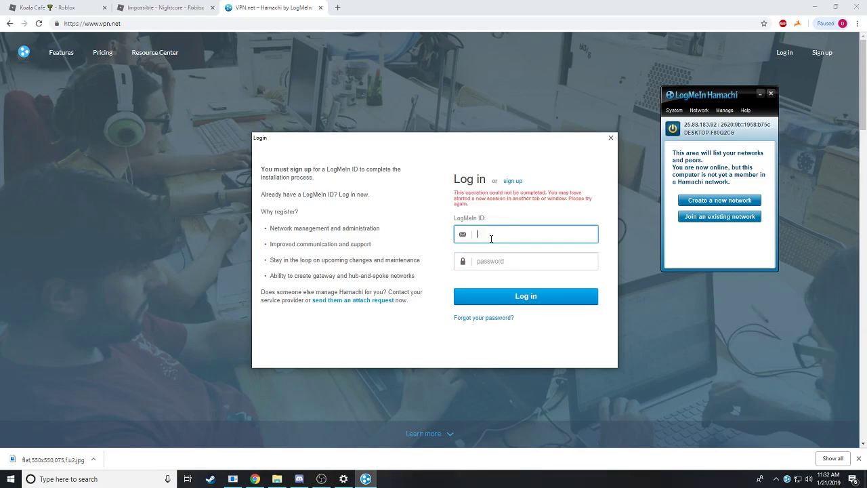
After the login error, re-enter the LogMeIn ID and password and sign in
key("Tab")
type("p")
type("••••")
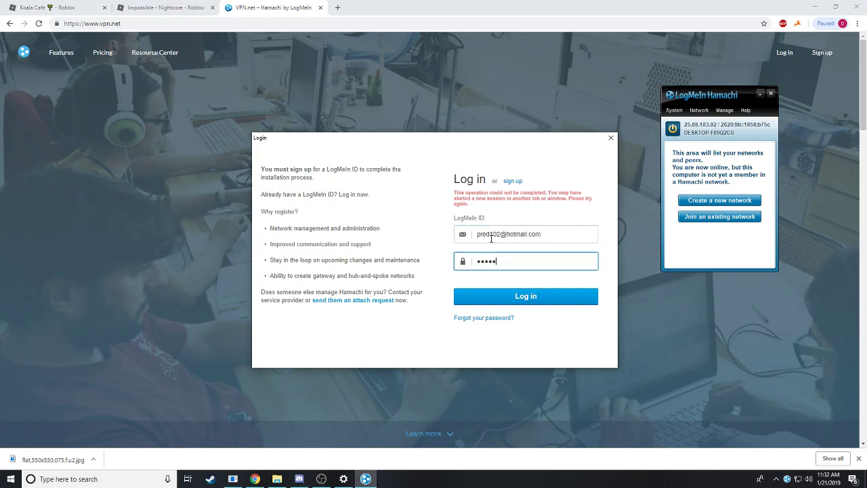
type("••••")
key("Return")
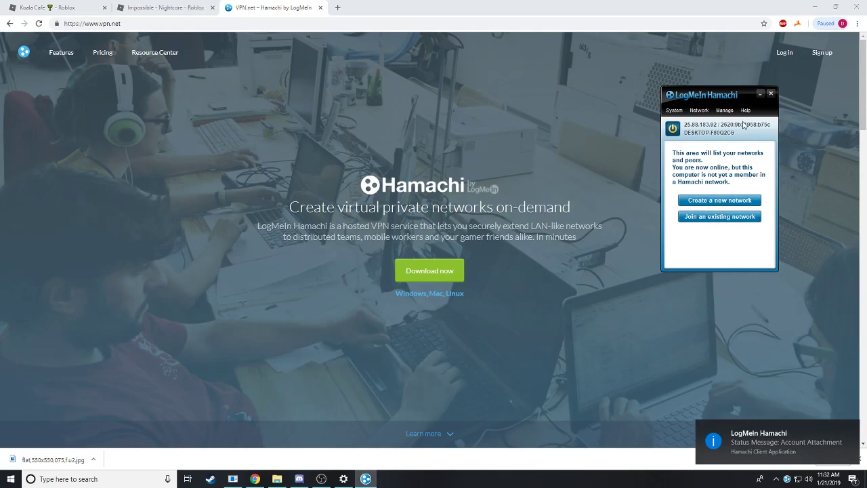
Move the Hamachi window toward the centre and launch Device Manager from the Start quick-link menu
left_click_drag(715, 91, 547, 62)
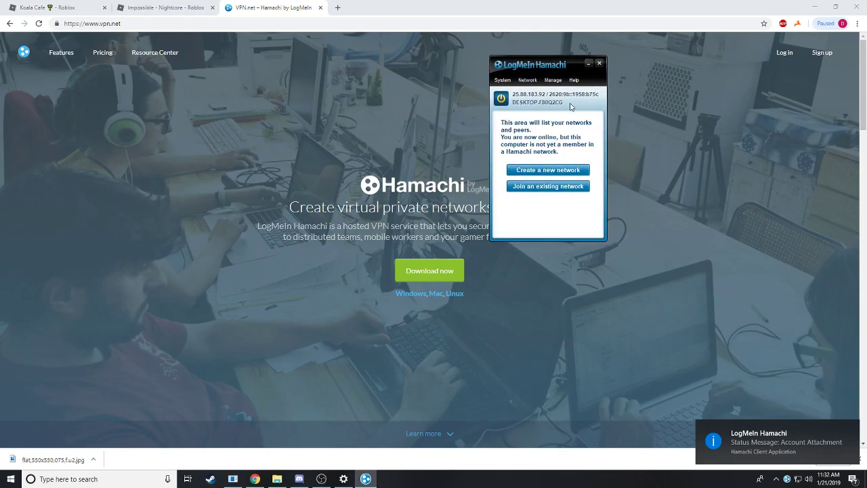
right_click(10, 479)
left_click(36, 293)
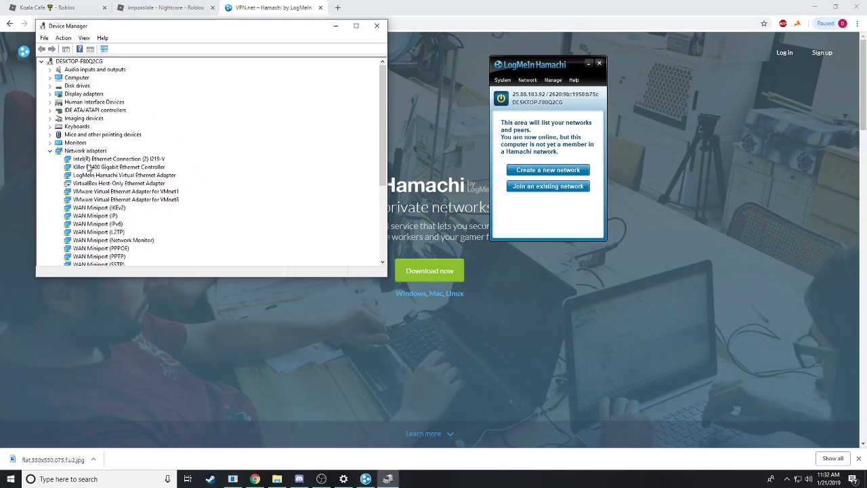
Uninstall the LogMeIn Hamachi Virtual Ethernet Adapter, then close Device Manager
left_click(94, 175)
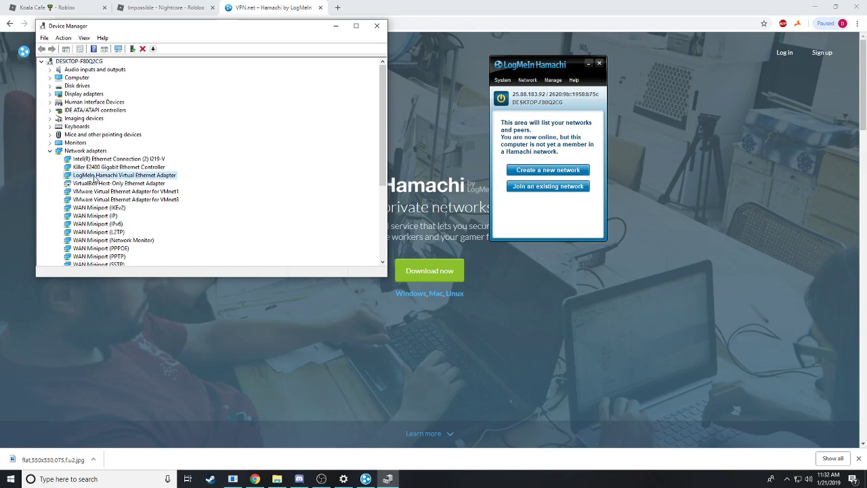
right_click(96, 176)
left_click(120, 203)
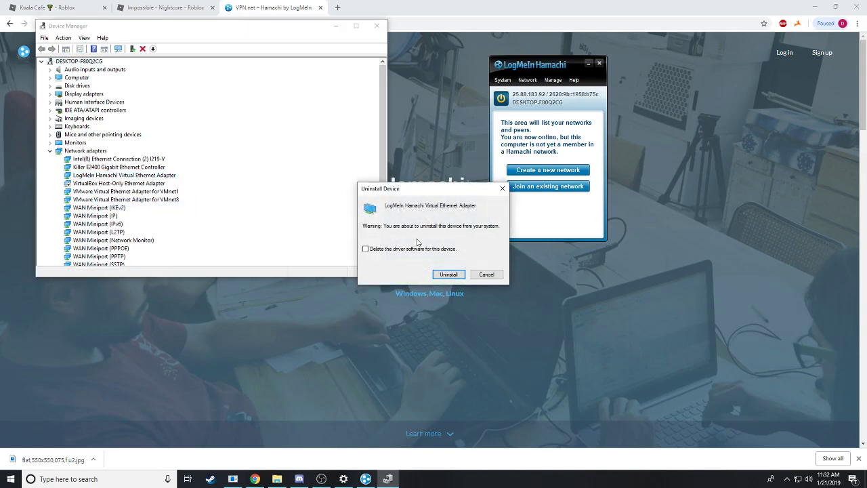
left_click(449, 274)
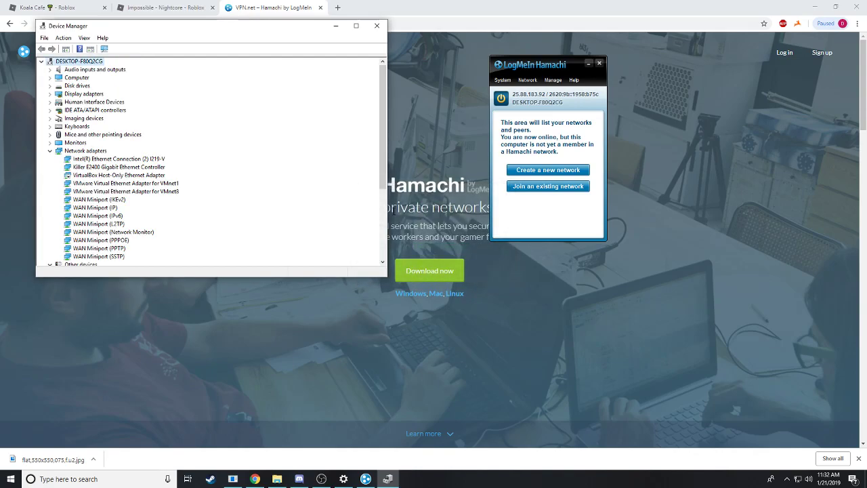
left_click_drag(539, 70, 733, 81)
left_click(377, 26)
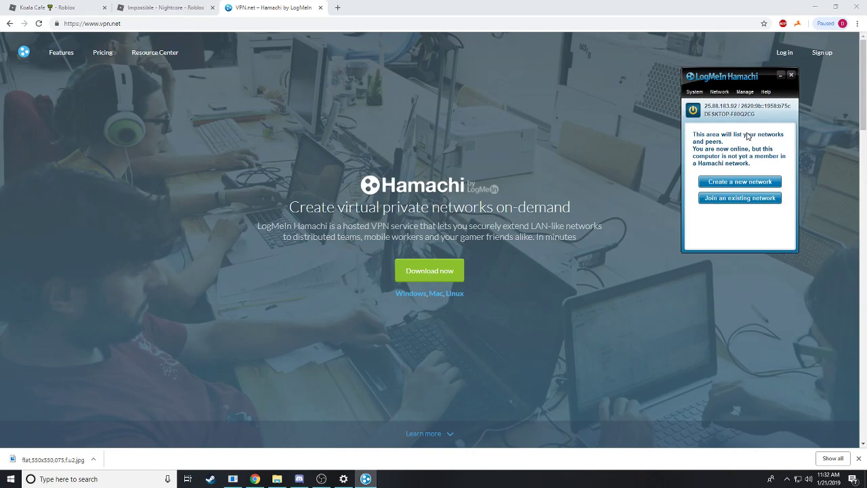
Reopen Device Manager, select Network adapters, and start Add legacy hardware
right_click(10, 479)
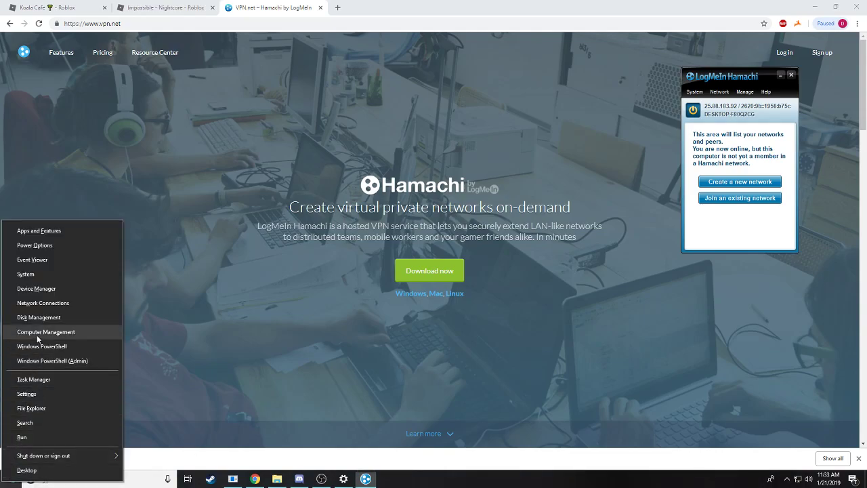
left_click(32, 288)
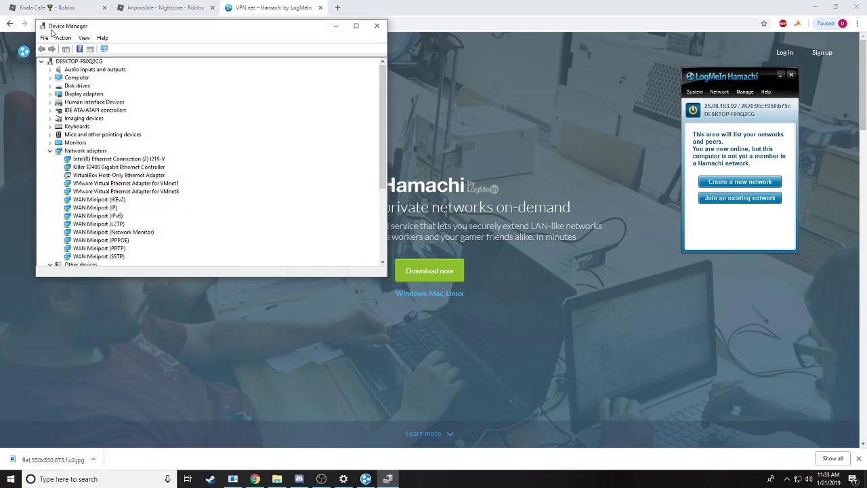
left_click(86, 151)
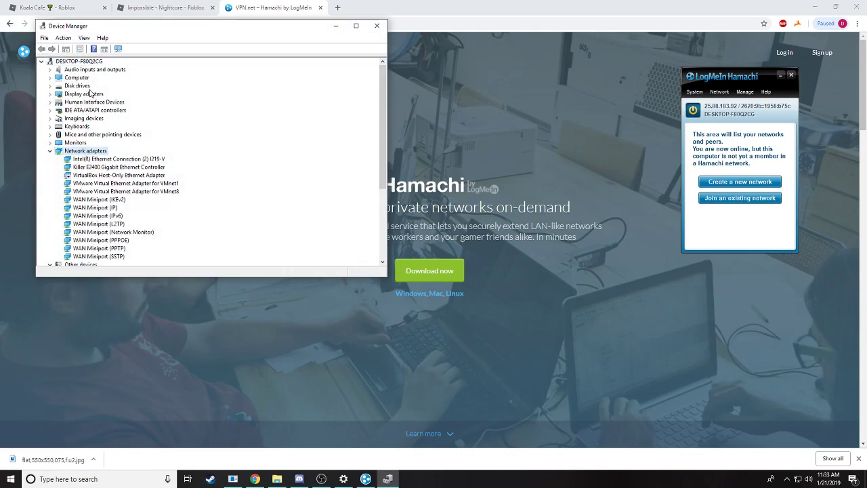
left_click(68, 38)
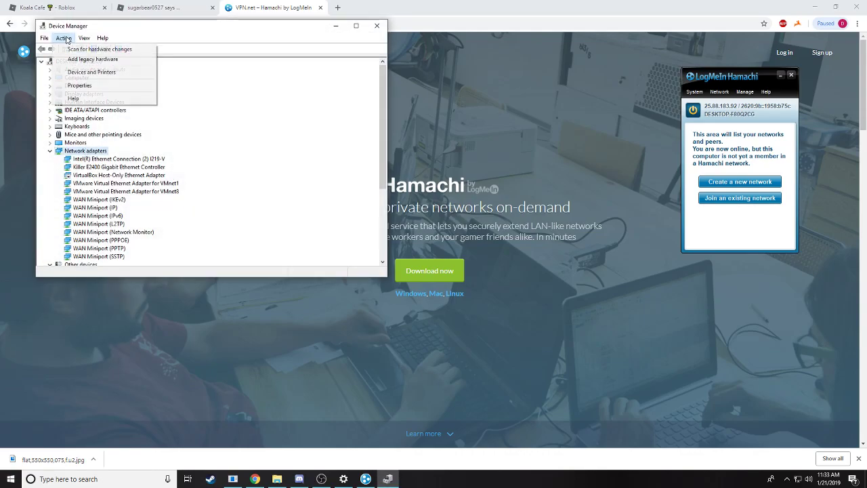
left_click(88, 59)
In the Add Hardware wizard, choose manual selection of Network adapters and install from disk
left_click(245, 248)
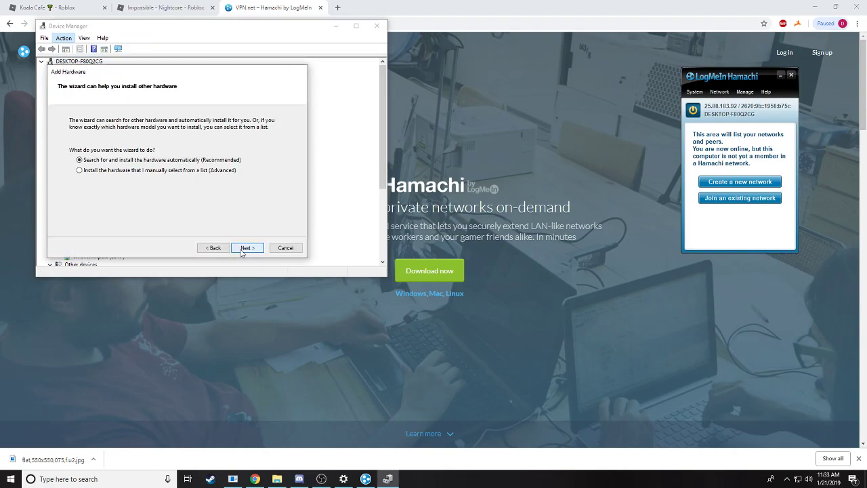
left_click(154, 171)
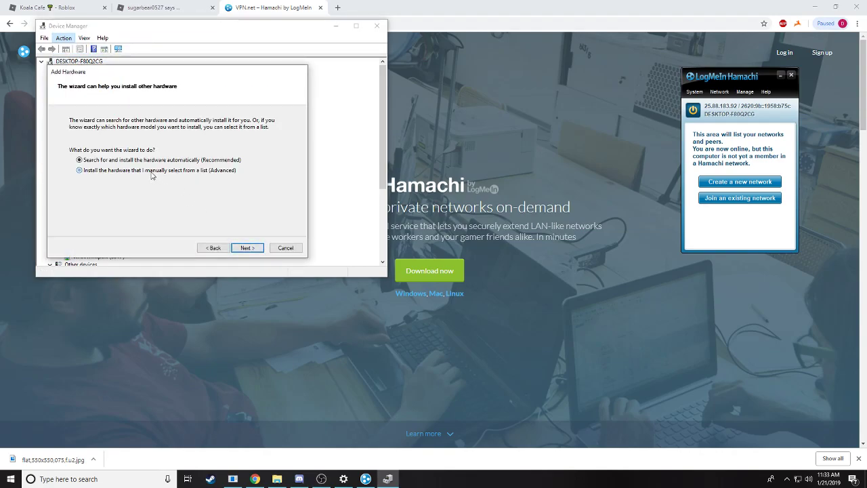
left_click(246, 248)
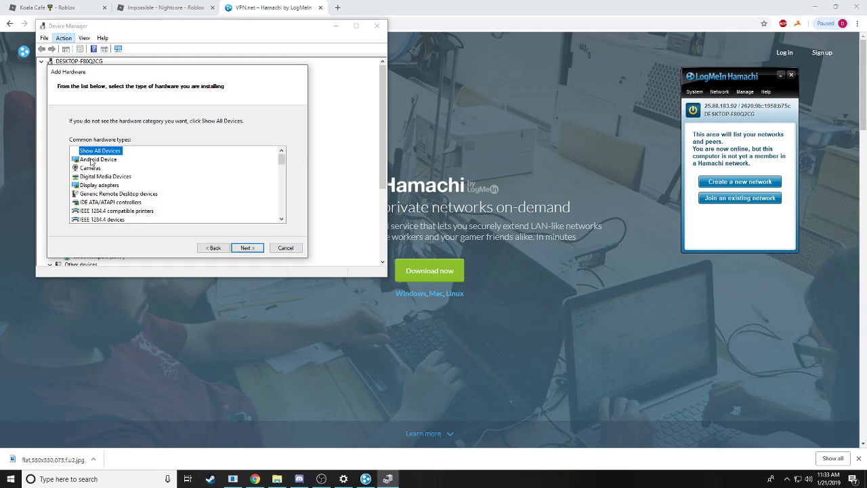
scroll(109, 194, "down", 3)
scroll(105, 194, "down", 2)
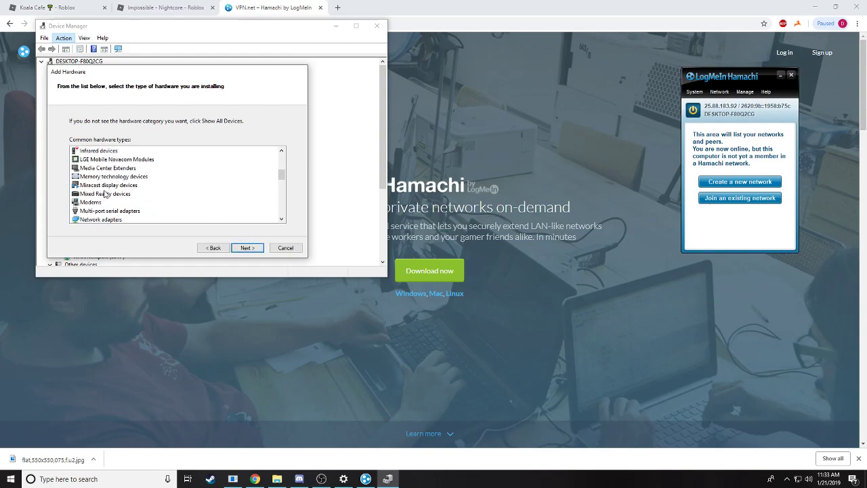
left_click(107, 194)
left_click(247, 247)
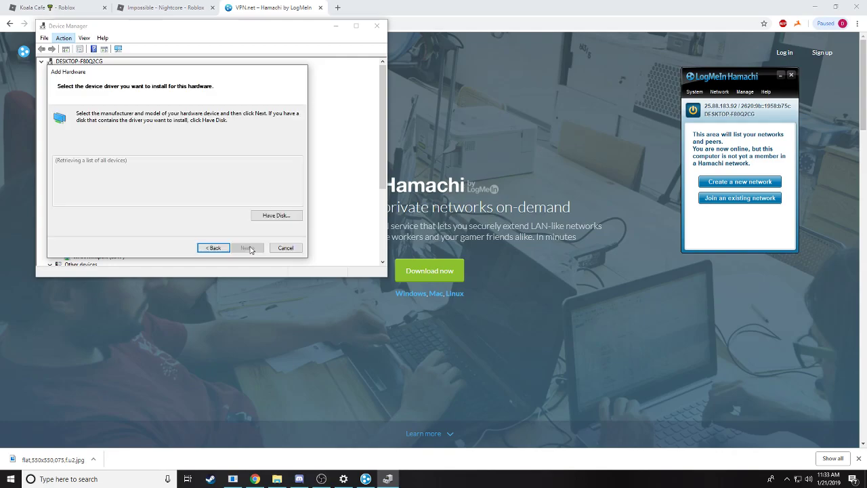
left_click(269, 215)
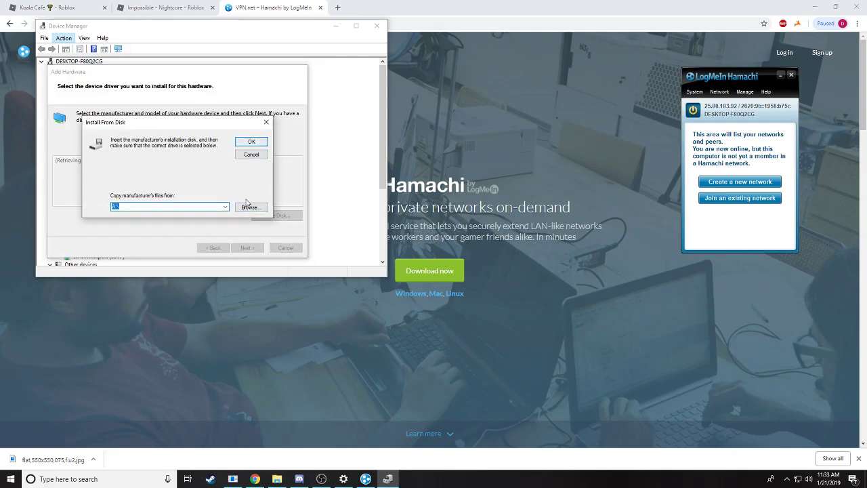
Browse to Program Files (x86)\LogMeIn Hamachi\x64 and select hamdrv.inf
left_click(249, 207)
left_click(235, 89)
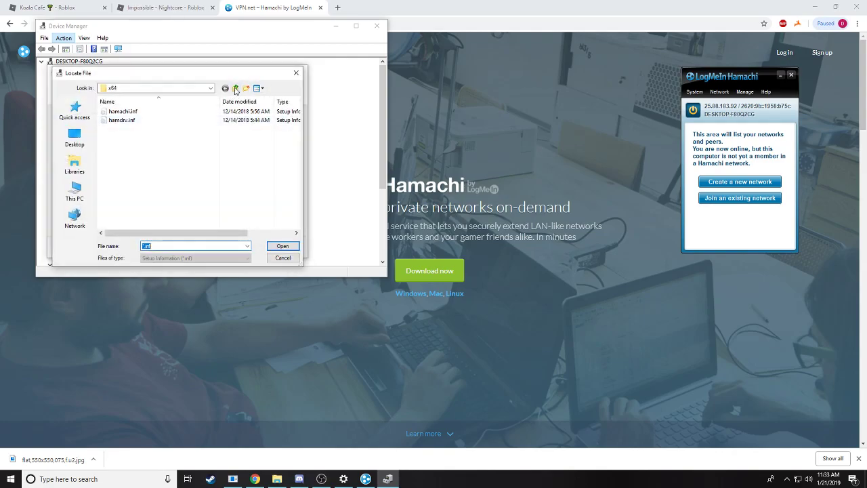
left_click(235, 89)
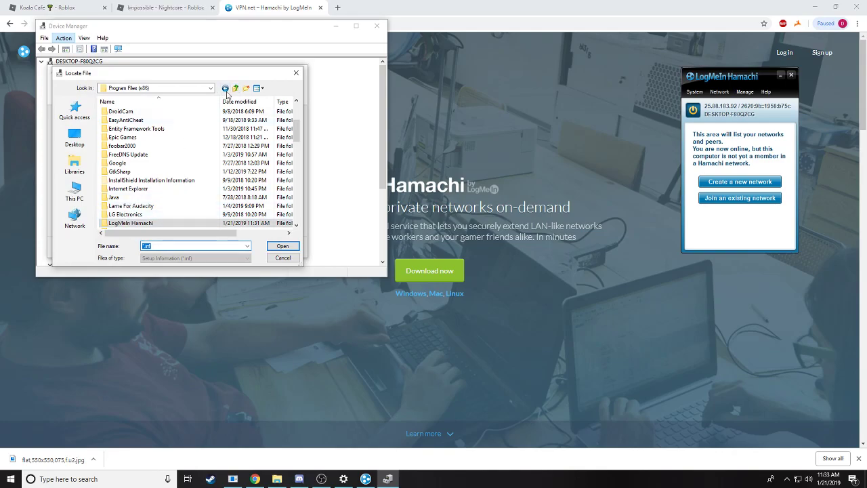
left_click(225, 88)
left_click(235, 89)
left_click(235, 88)
double_click(131, 180)
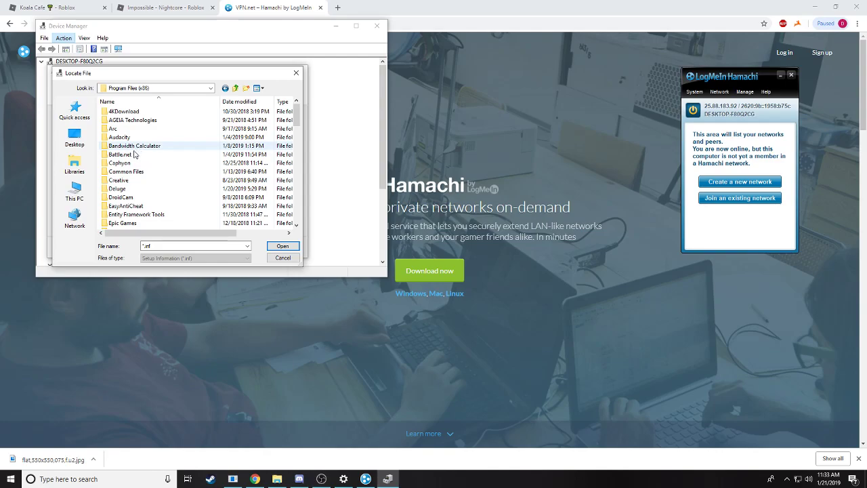
scroll(129, 178, "down", 3)
scroll(129, 178, "down", 3)
double_click(127, 129)
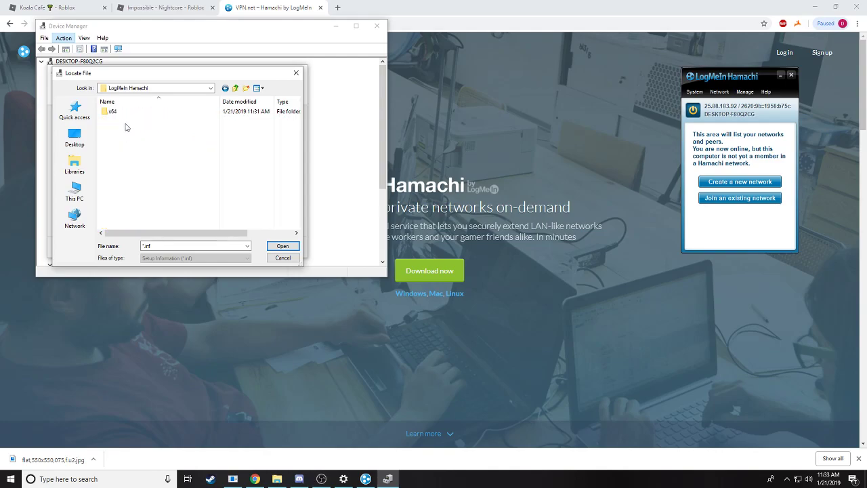
left_click(119, 112)
double_click(119, 113)
left_click(132, 121)
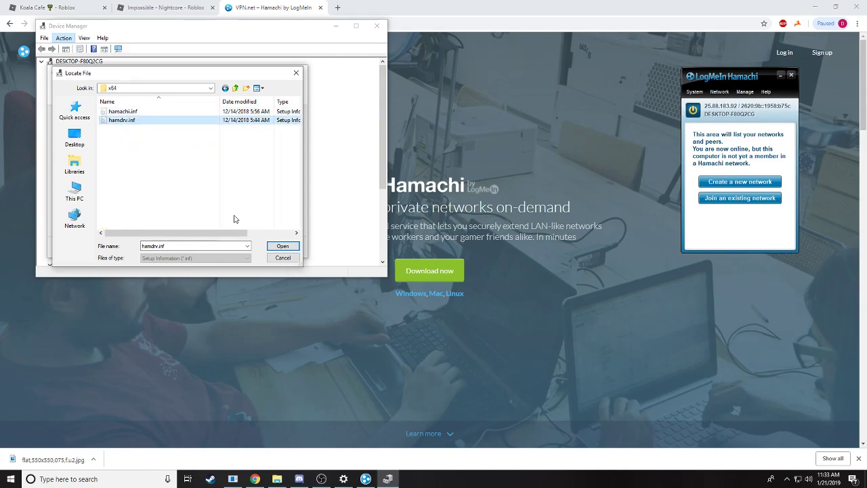
Install the Hamachi virtual Ethernet adapter from hamdrv.inf, finish the wizard, and close Device Manager
left_click(283, 246)
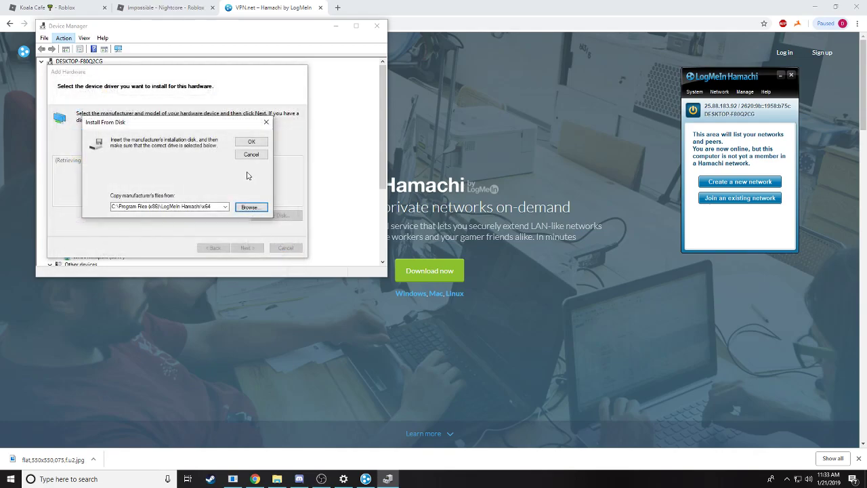
left_click(251, 143)
left_click(246, 247)
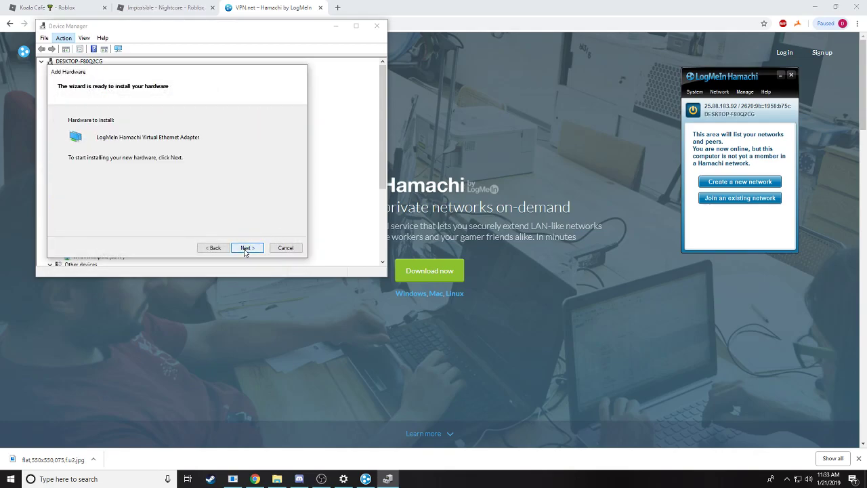
left_click(246, 248)
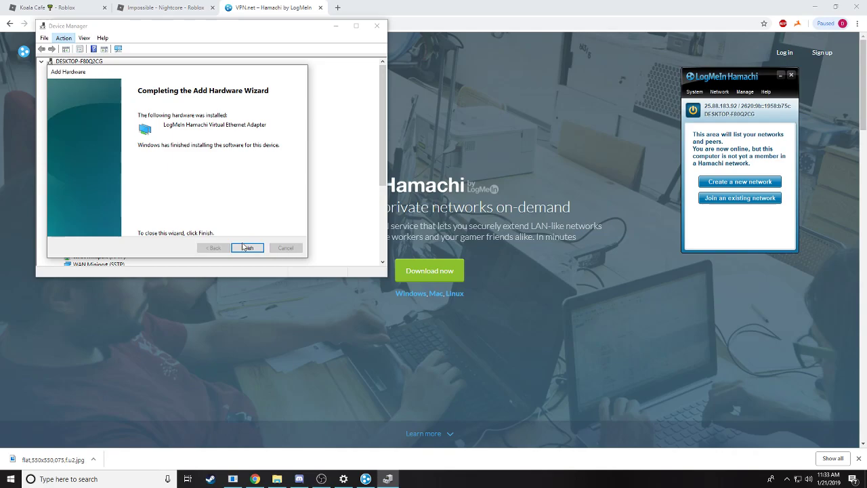
left_click(247, 248)
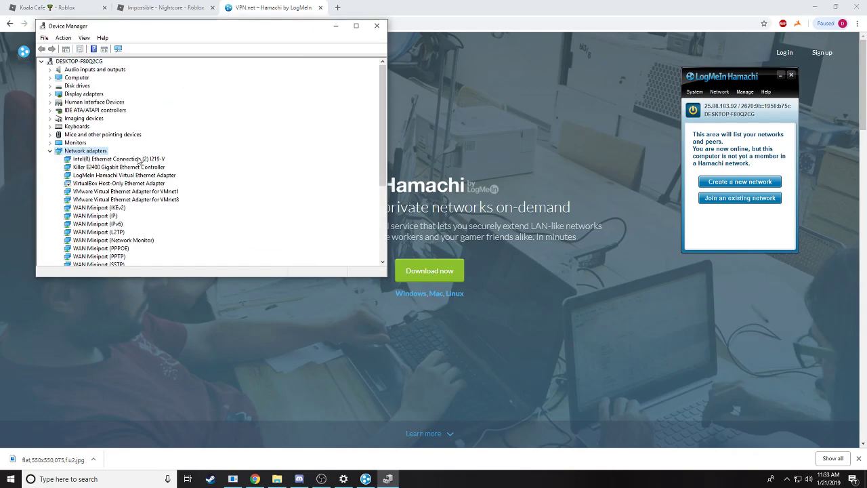
left_click(376, 26)
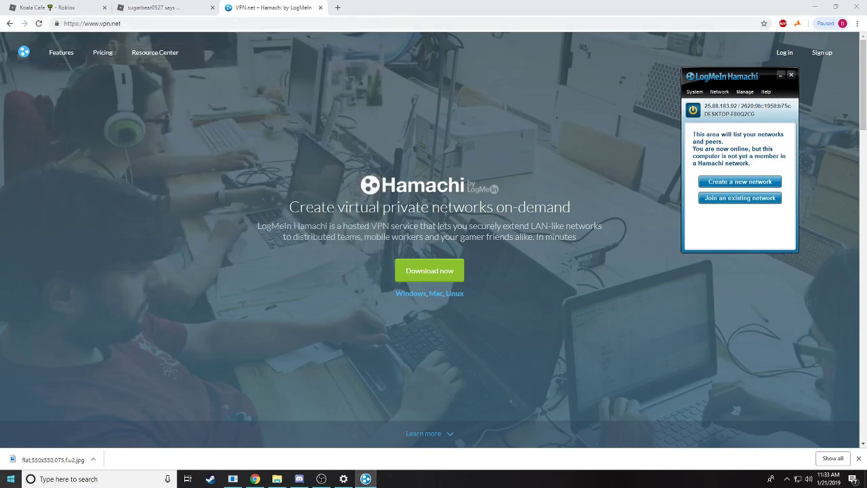
Search Start for 'fire' and open Windows Defender Firewall's Advanced settings
left_click(11, 479)
type("fire")
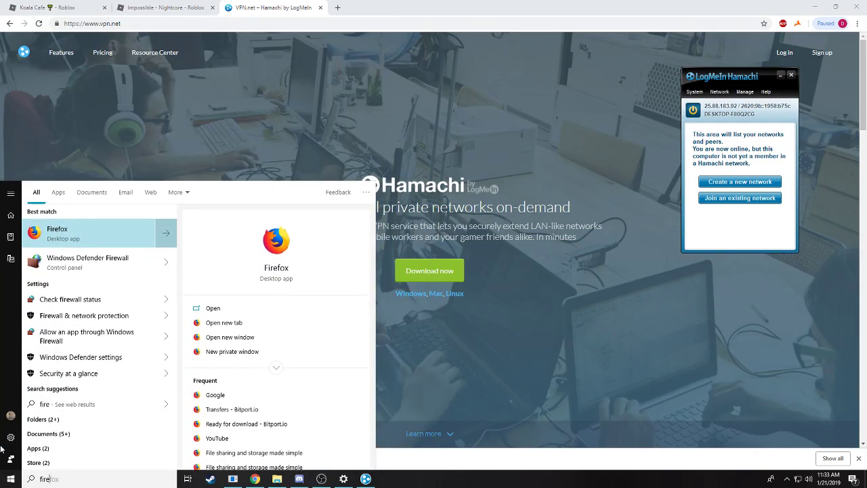
left_click(82, 265)
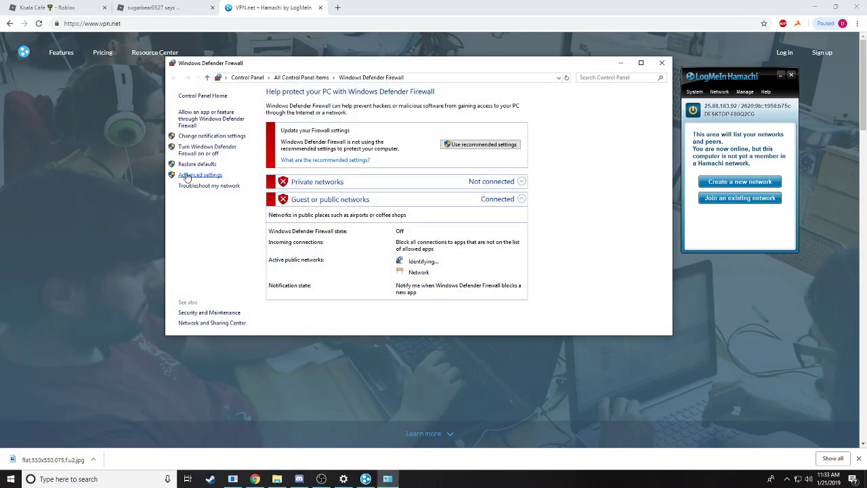
left_click(188, 176)
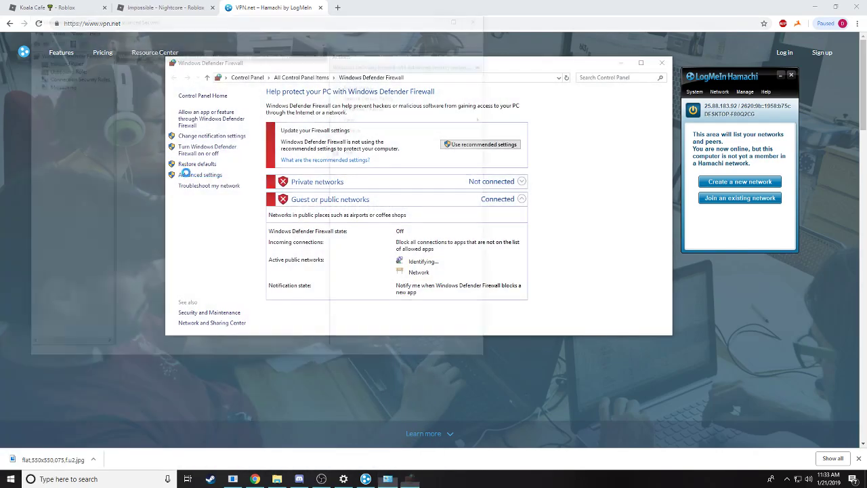
Exclude Ethernet 3 from the Domain Profile's protected network connections, then close both firewall windows
left_click(51, 28)
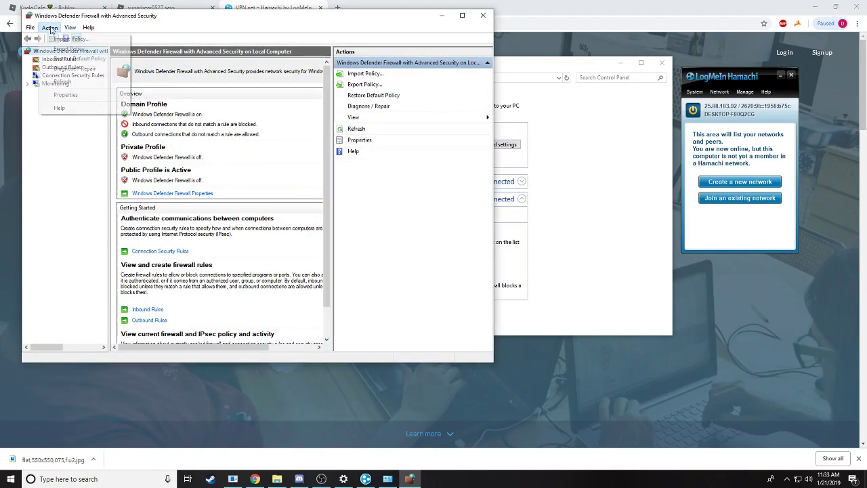
left_click(61, 95)
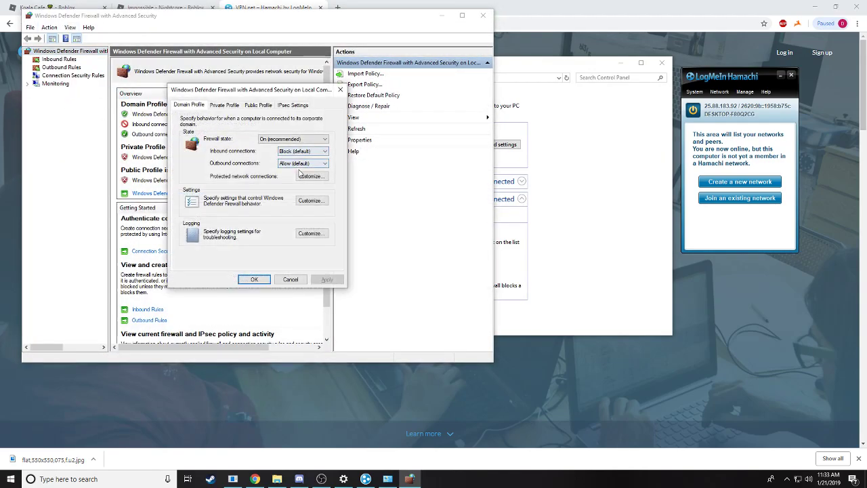
left_click(310, 176)
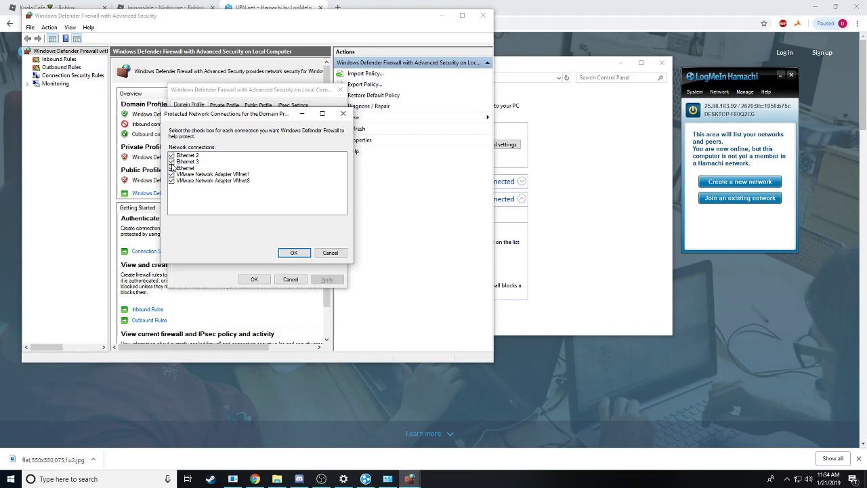
left_click(294, 252)
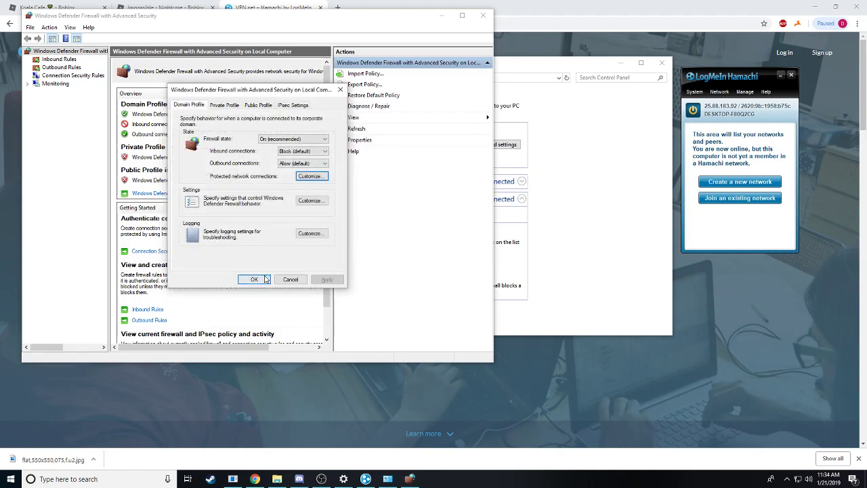
left_click(254, 279)
left_click(483, 15)
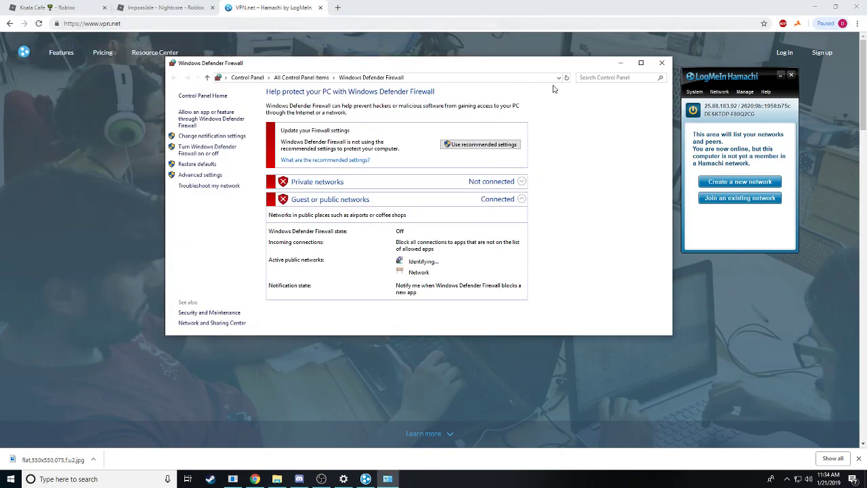
left_click(662, 63)
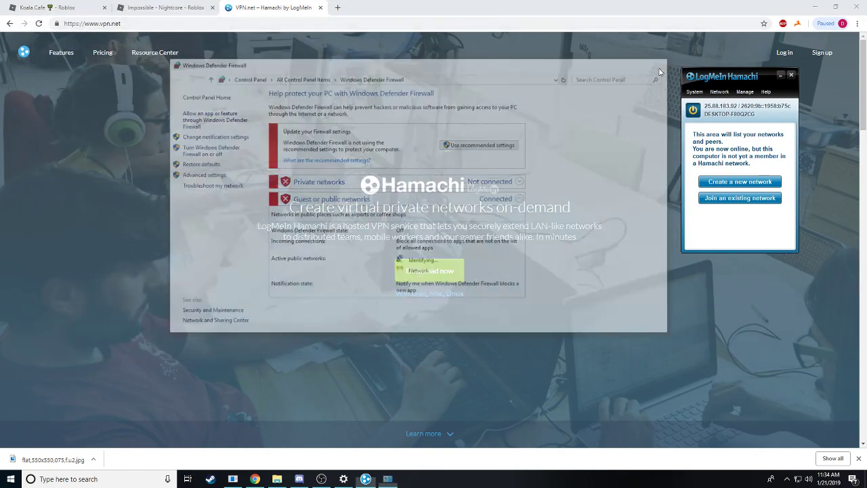